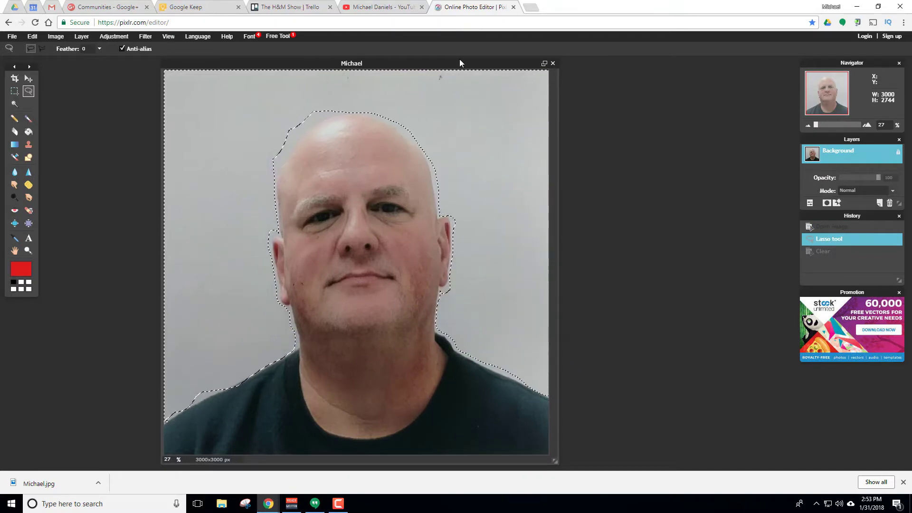
# Clear the selected grey background around the portrait to white and invert the selection.
pyautogui.press('Delete')
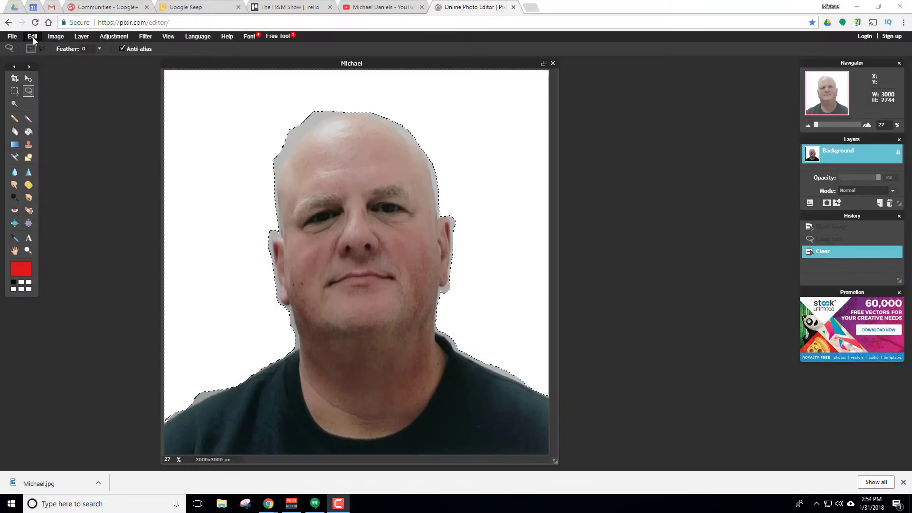
pyautogui.click(35, 38)
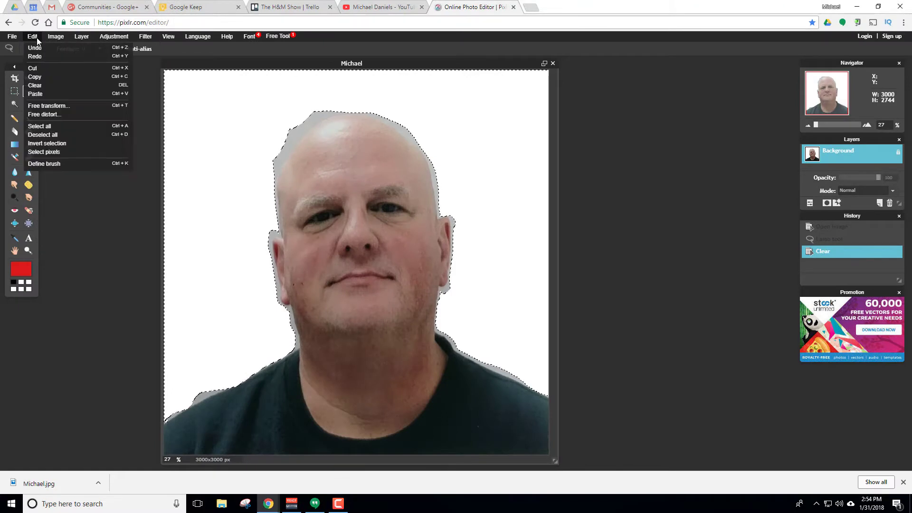
pyautogui.click(52, 143)
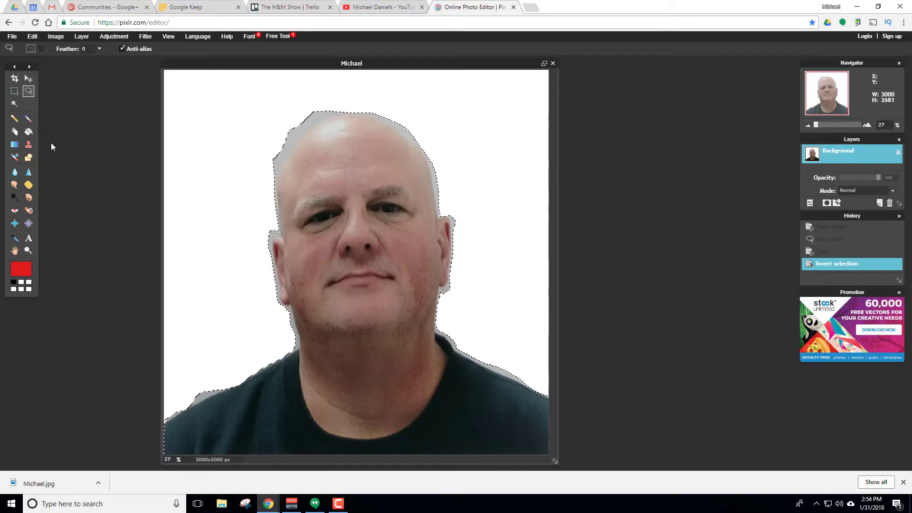
pyautogui.press('F10')
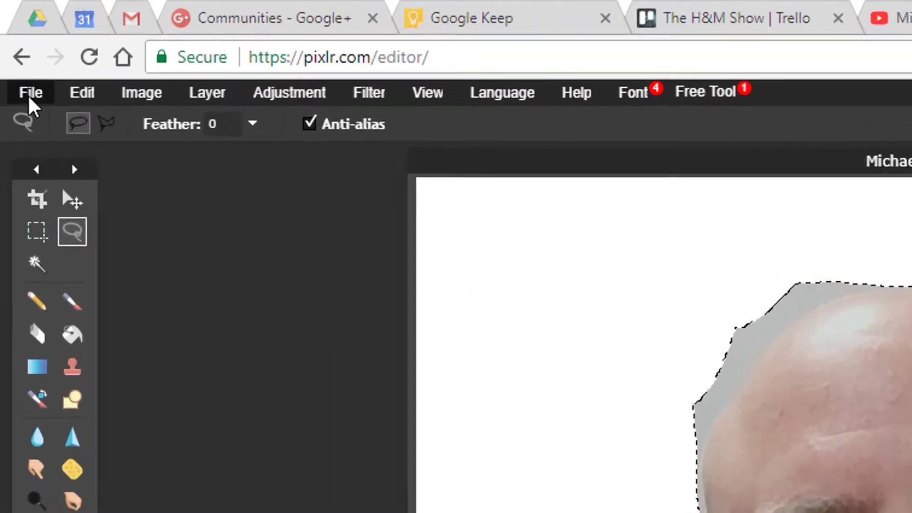
# Create a new transparent 3000 x 3000 image and move its window aside so the portrait shows.
pyautogui.click(29, 100)
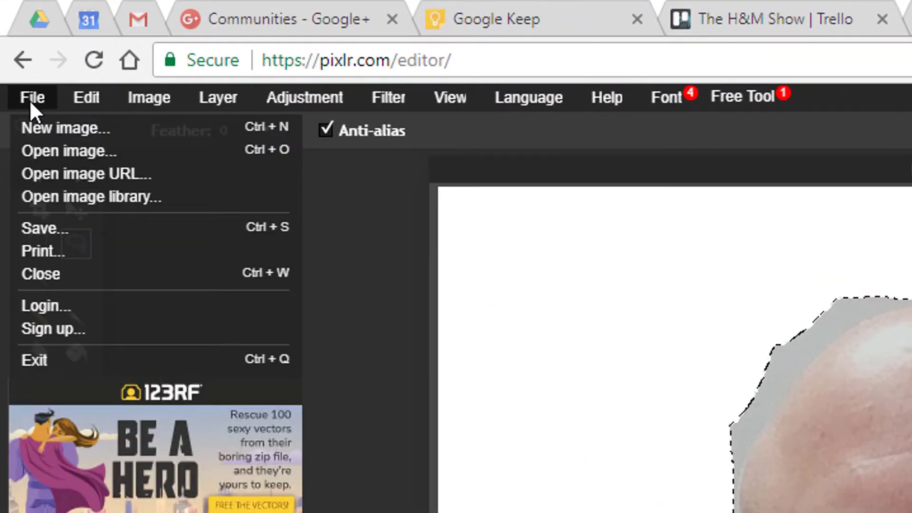
pyautogui.click(65, 132)
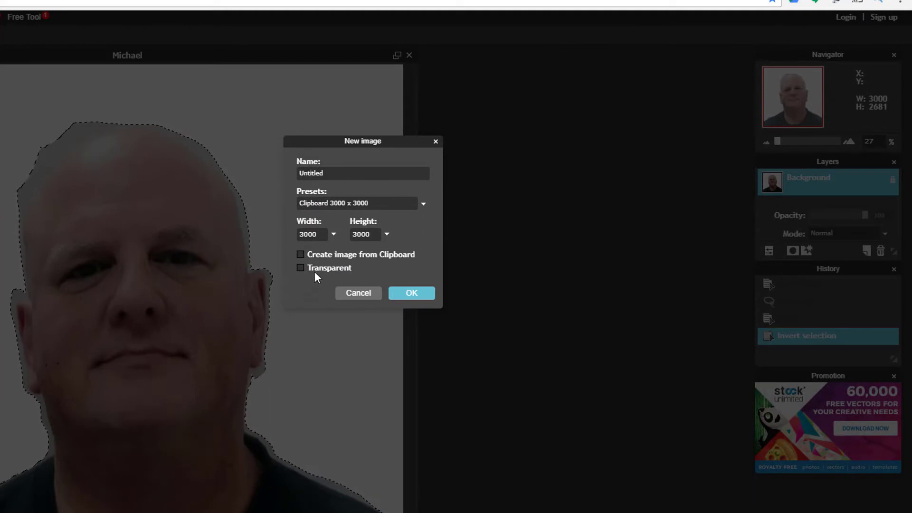
pyautogui.click(301, 266)
pyautogui.click(414, 295)
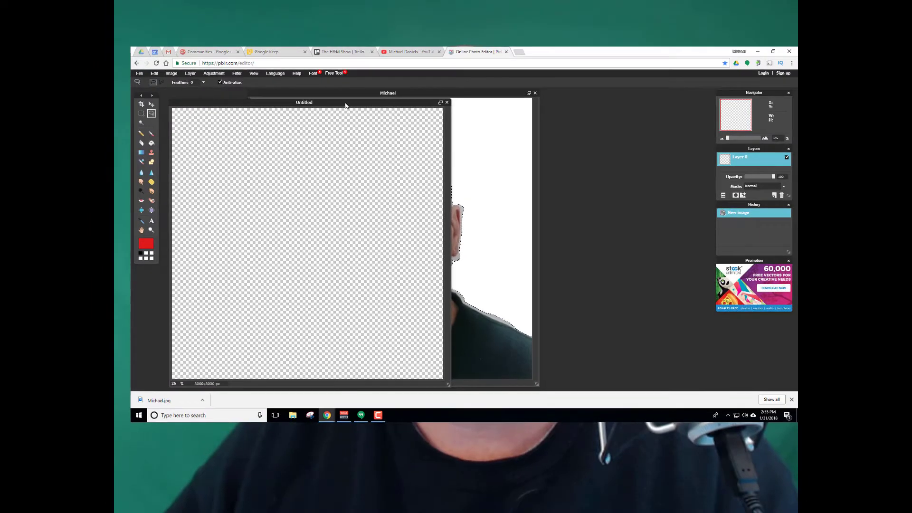
pyautogui.moveTo(346, 105); pyautogui.dragTo(536, 100)
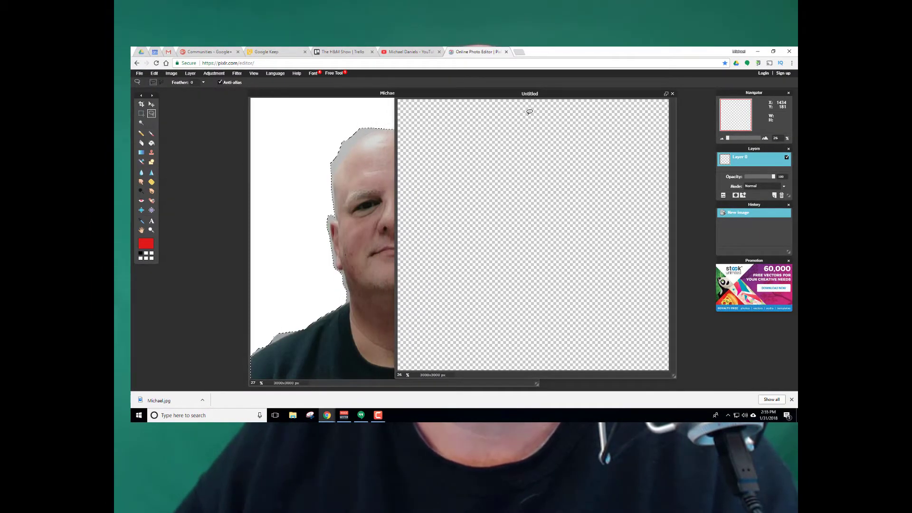
# Copy the portrait's Background layer into the new transparent image.
pyautogui.click(361, 148)
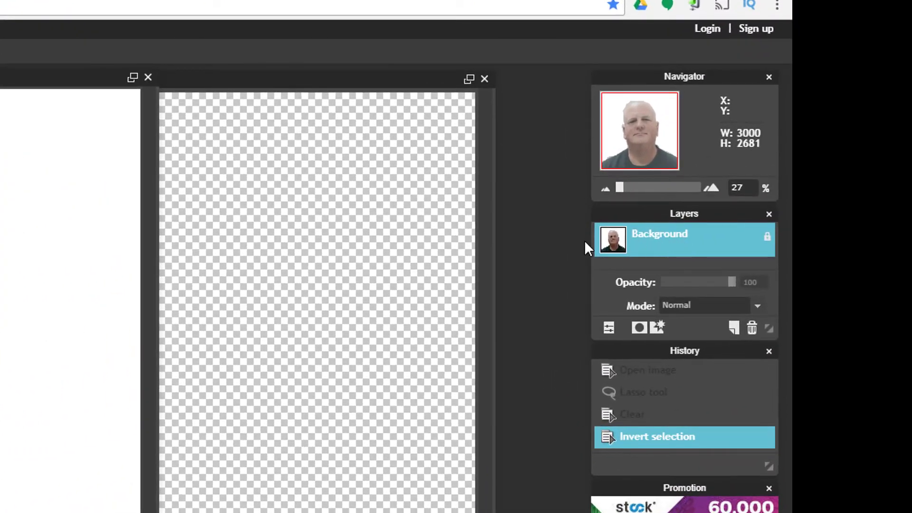
pyautogui.moveTo(622, 255); pyautogui.dragTo(228, 192)
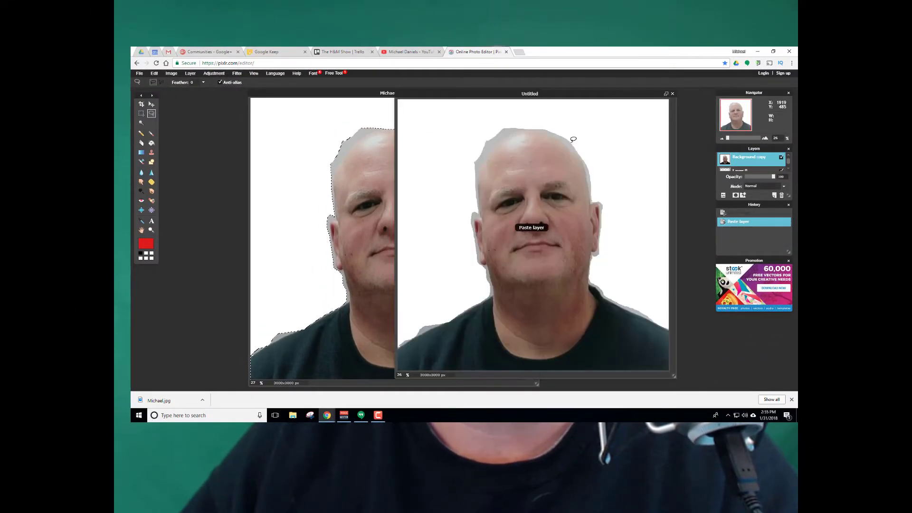
pyautogui.moveTo(533, 95); pyautogui.dragTo(437, 94)
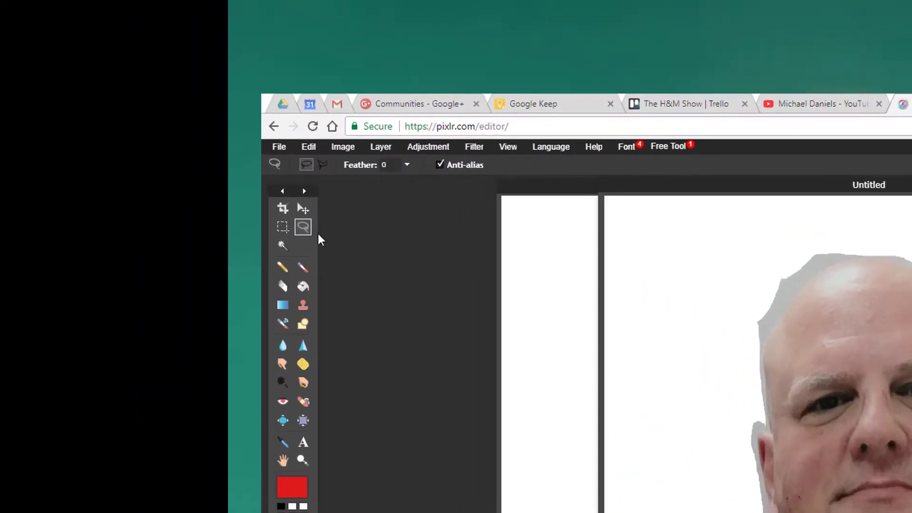
# Select the white area around the copied portrait with the Wand tool, clear it to transparency and deselect.
pyautogui.click(303, 210)
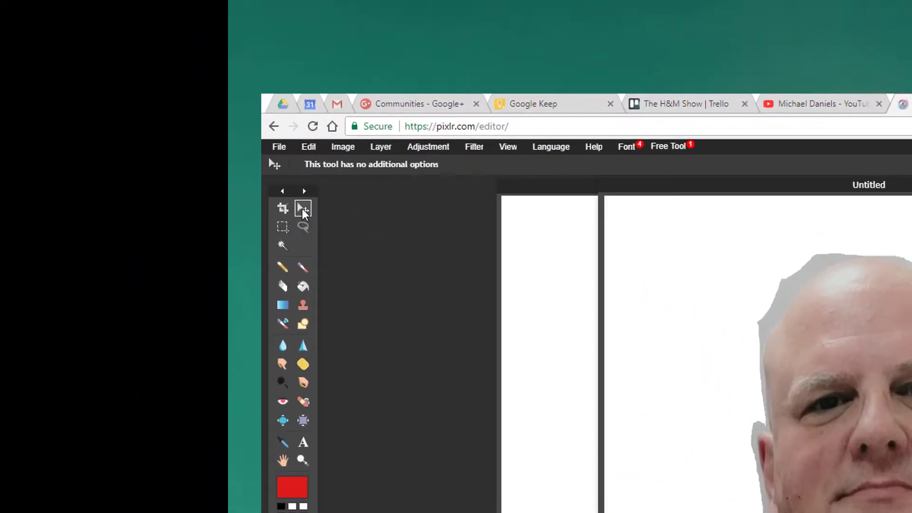
pyautogui.click(283, 245)
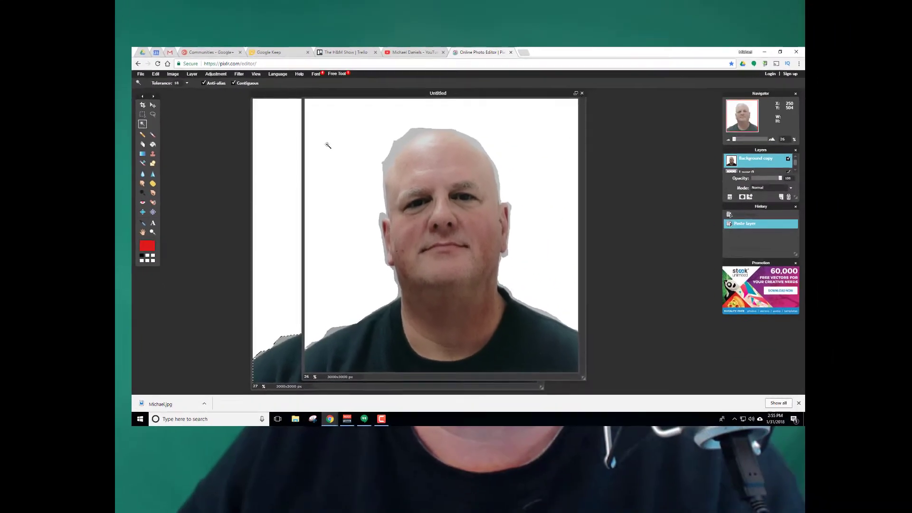
pyautogui.click(674, 302)
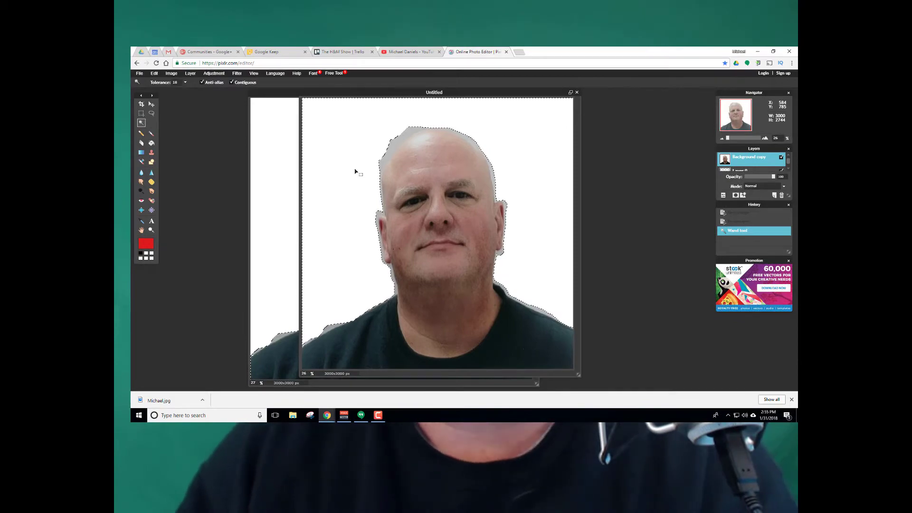
pyautogui.press('Delete')
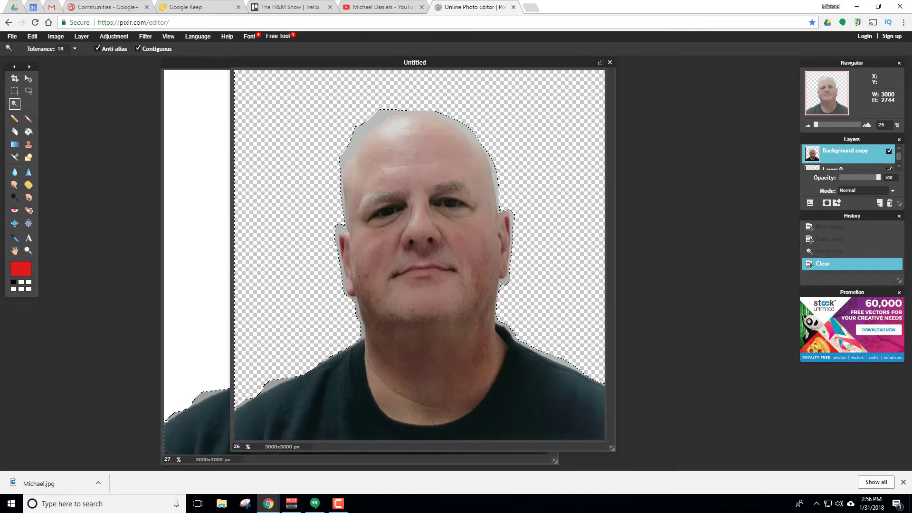
pyautogui.hotkey('ctrl', 'd')
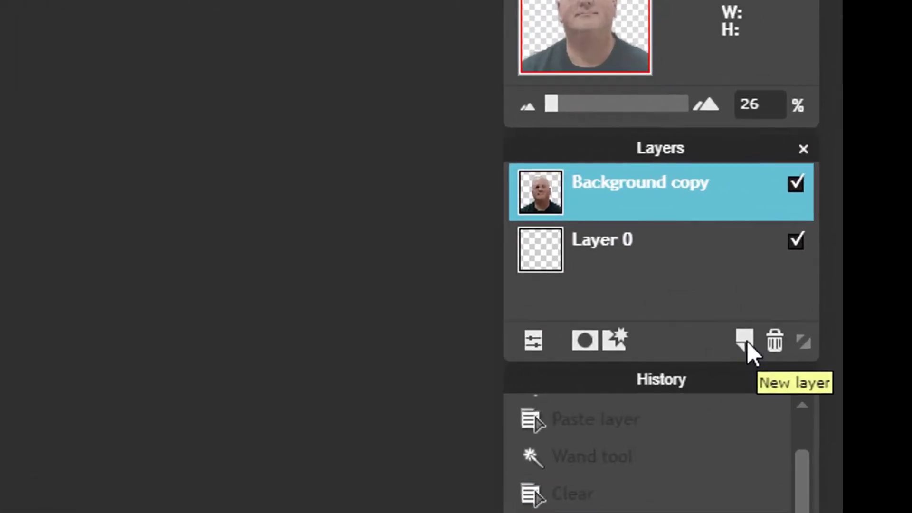
# Add a new layer, fill it with red using the Paint bucket, and place it below the portrait layer.
pyautogui.click(744, 342)
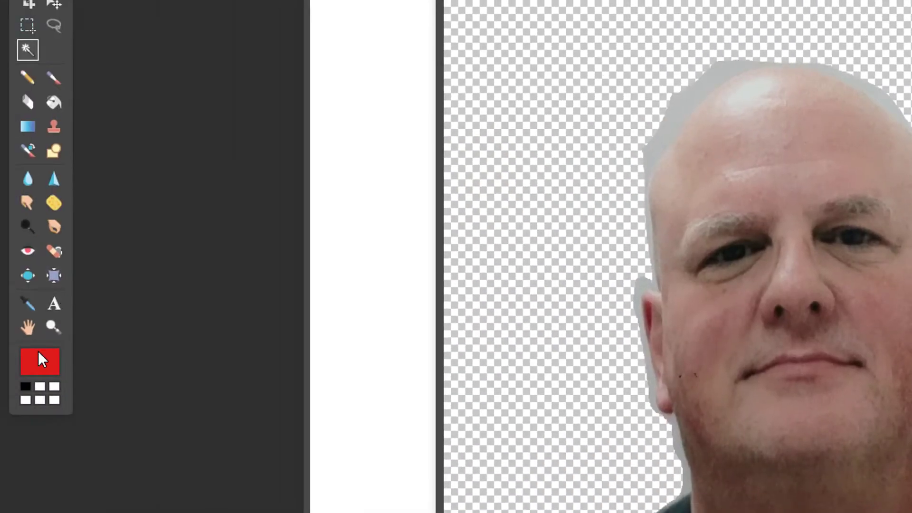
pyautogui.click(54, 101)
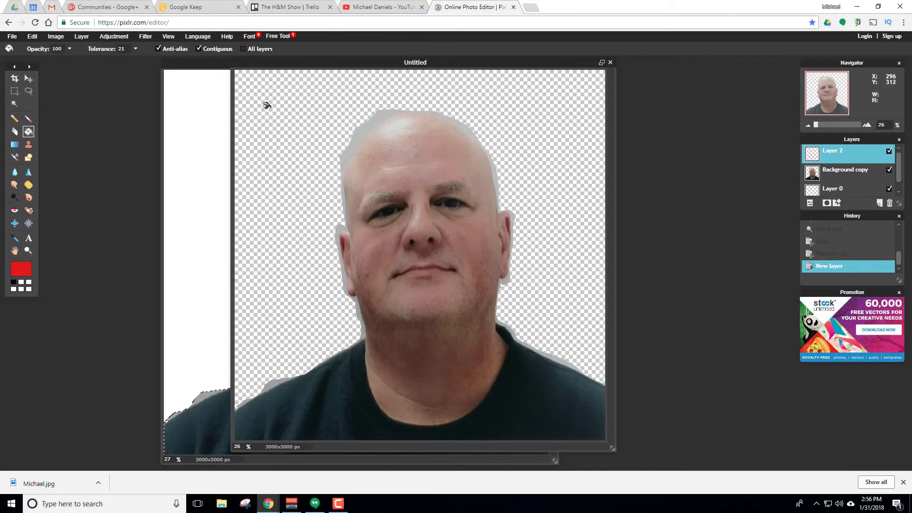
pyautogui.click(342, 91)
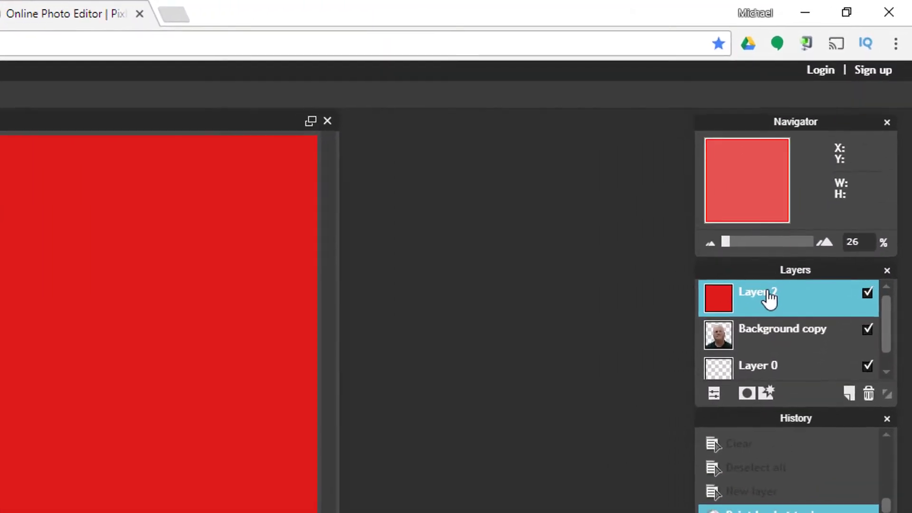
pyautogui.moveTo(770, 301); pyautogui.dragTo(776, 352)
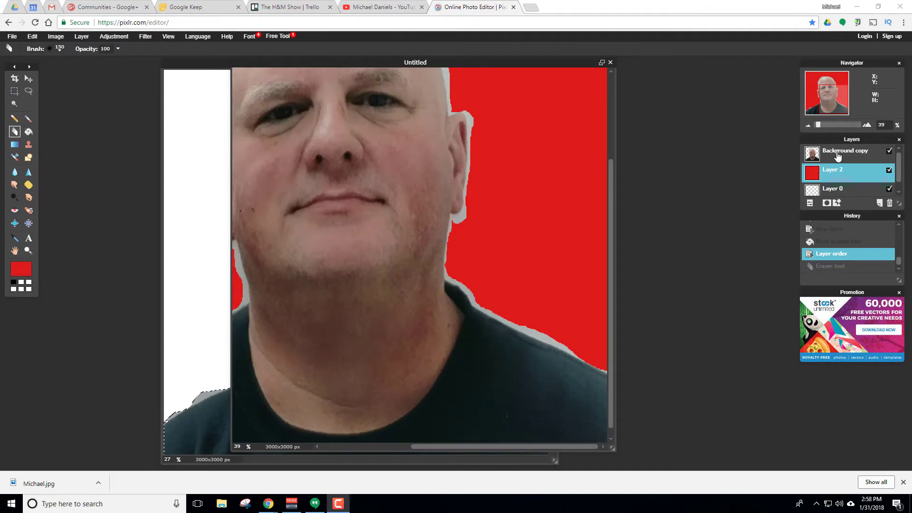
# Erase the leftover grey fringe around the head and shoulders on the Background copy layer with a soft round brush.
pyautogui.click(837, 155)
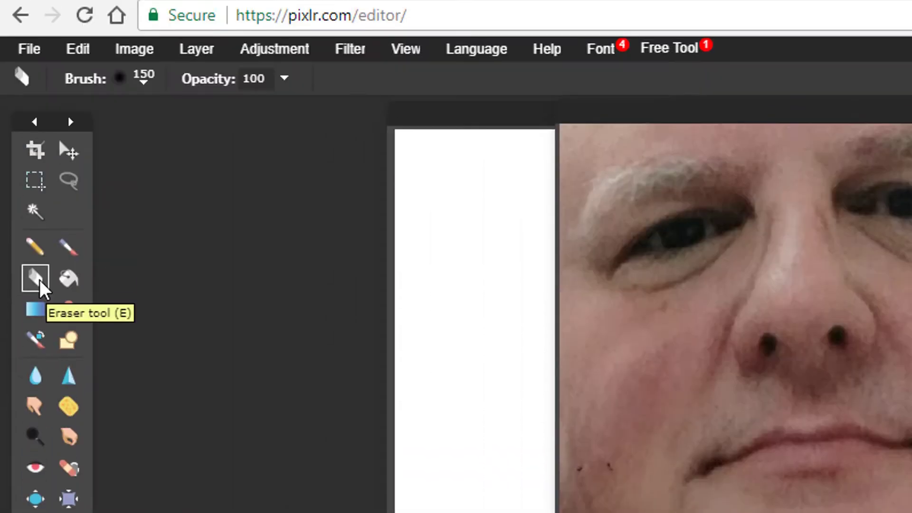
pyautogui.click(145, 81)
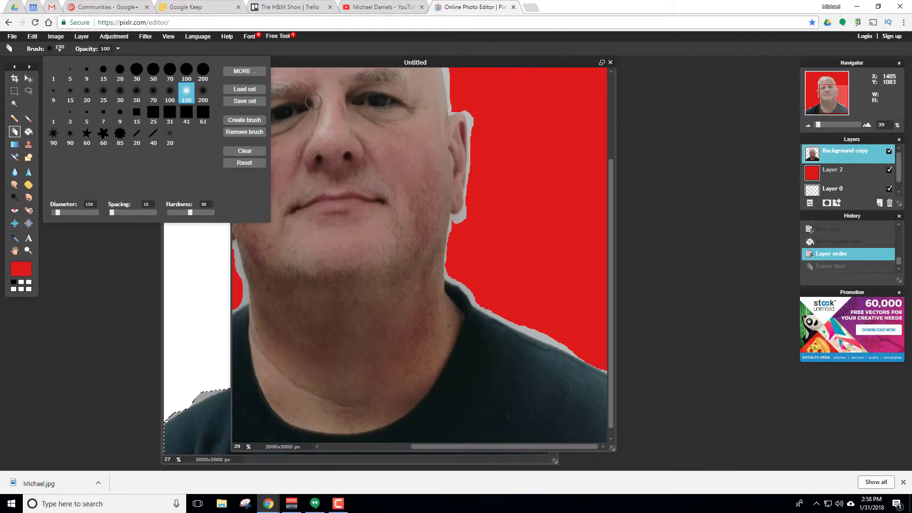
pyautogui.click(661, 131)
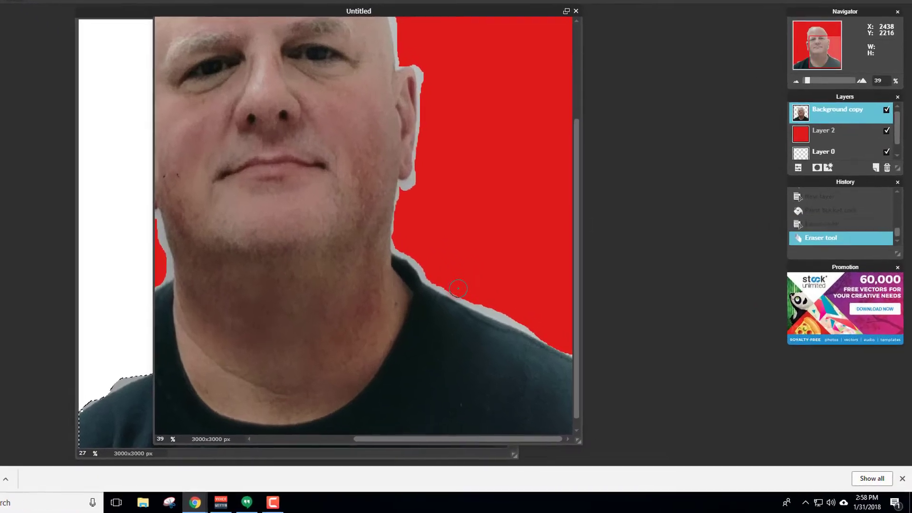
pyautogui.click(512, 313)
pyautogui.moveTo(410, 261); pyautogui.dragTo(467, 290)
pyautogui.moveTo(336, 224); pyautogui.dragTo(357, 221)
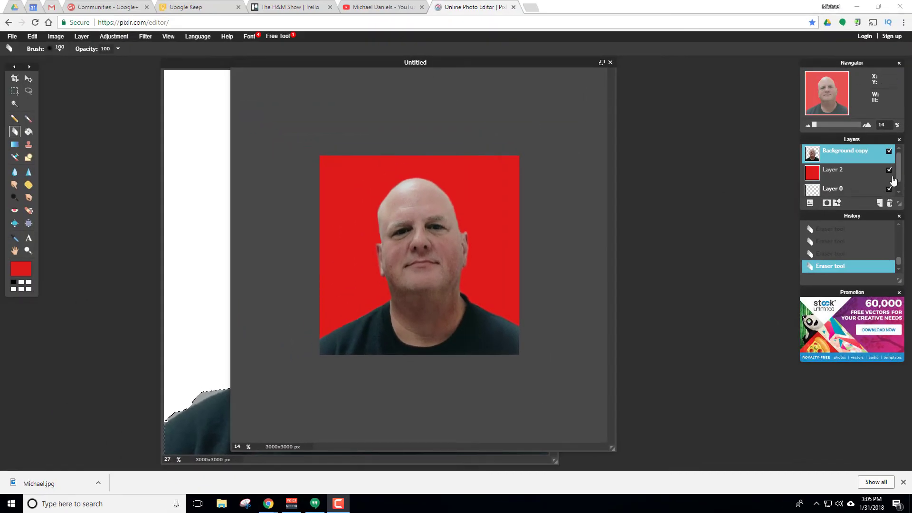
# Hide the red layer and adjust the portrait layer's saturation to 53 and lightness to -6.
pyautogui.click(890, 171)
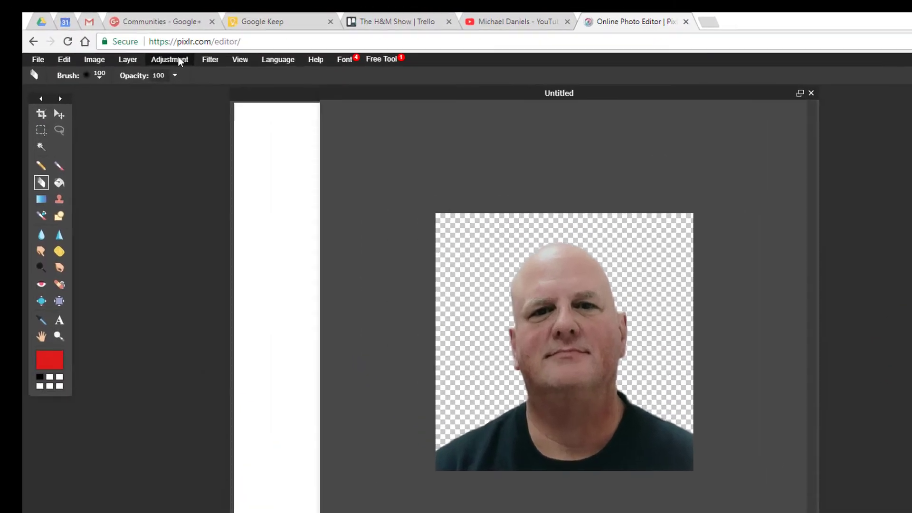
pyautogui.click(116, 36)
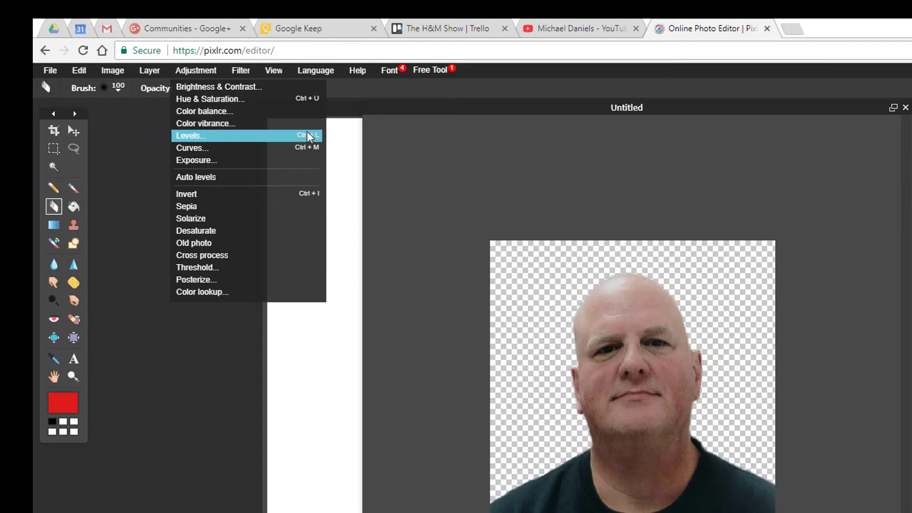
pyautogui.click(260, 101)
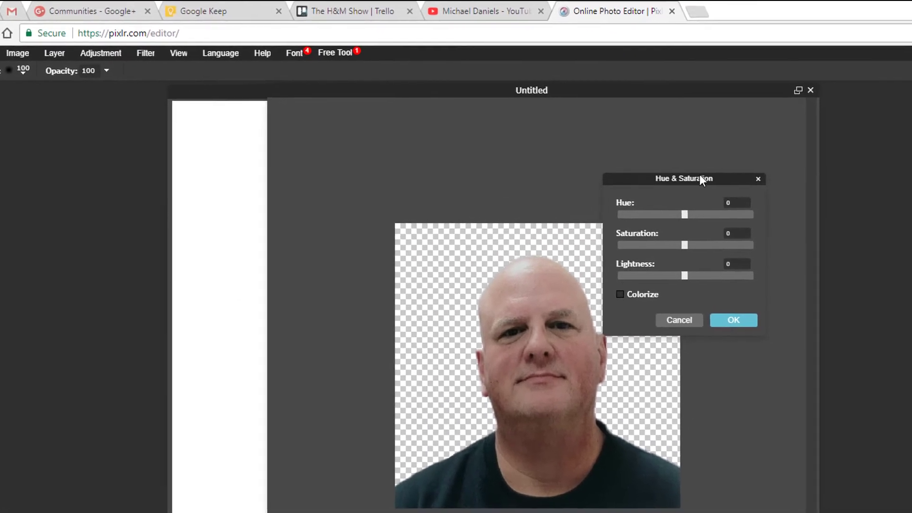
pyautogui.moveTo(701, 179); pyautogui.dragTo(764, 181)
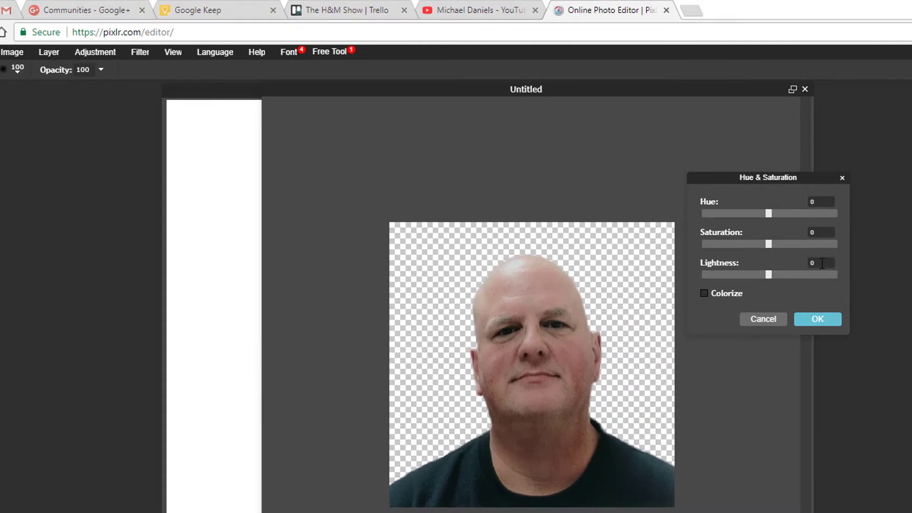
pyautogui.write('-6')
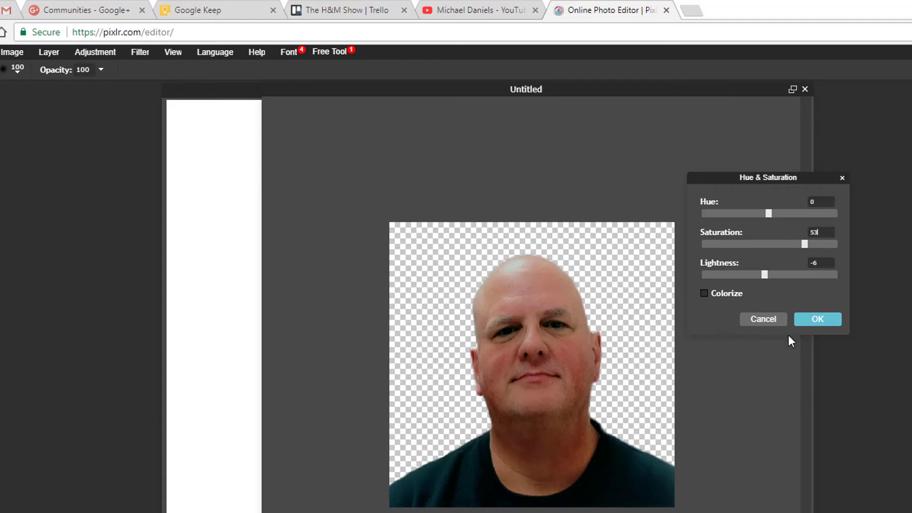
pyautogui.click(818, 319)
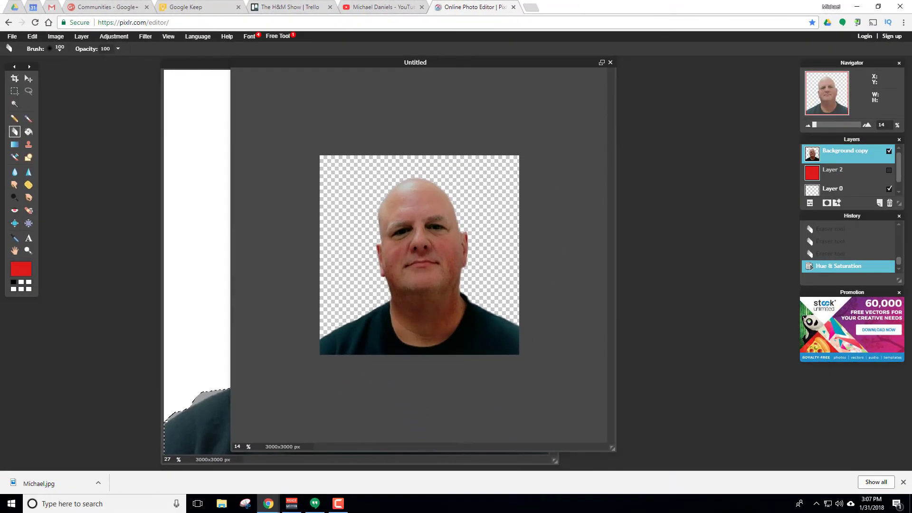
pyautogui.press('F10')
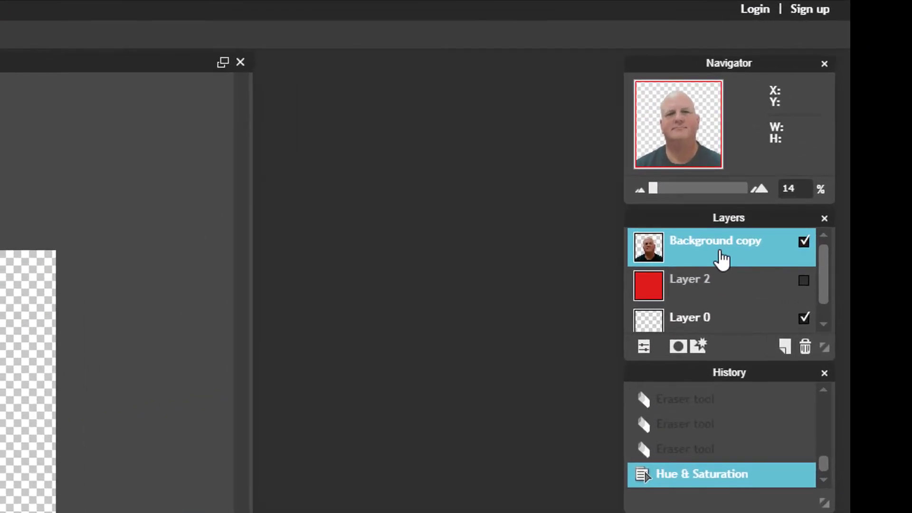
# Duplicate the portrait layer and apply a Threshold adjustment at level 41 to the duplicate.
pyautogui.moveTo(721, 259); pyautogui.dragTo(785, 345)
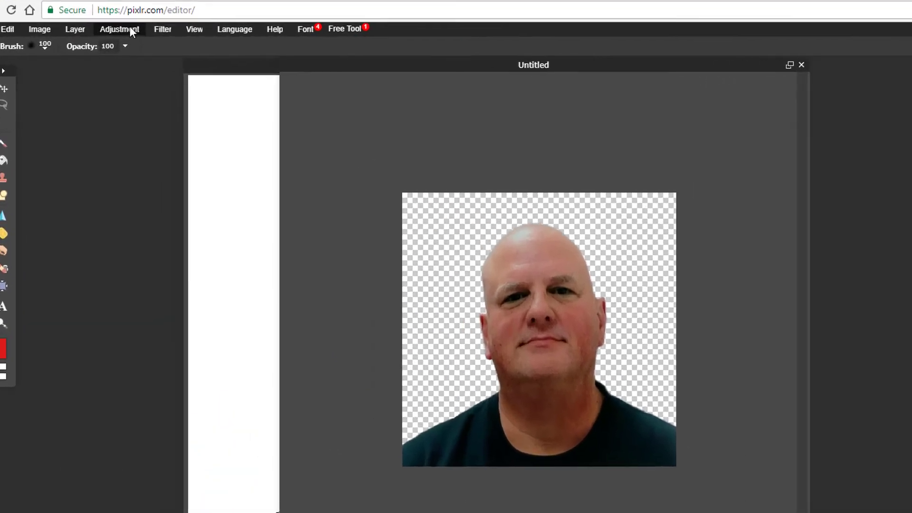
pyautogui.click(114, 36)
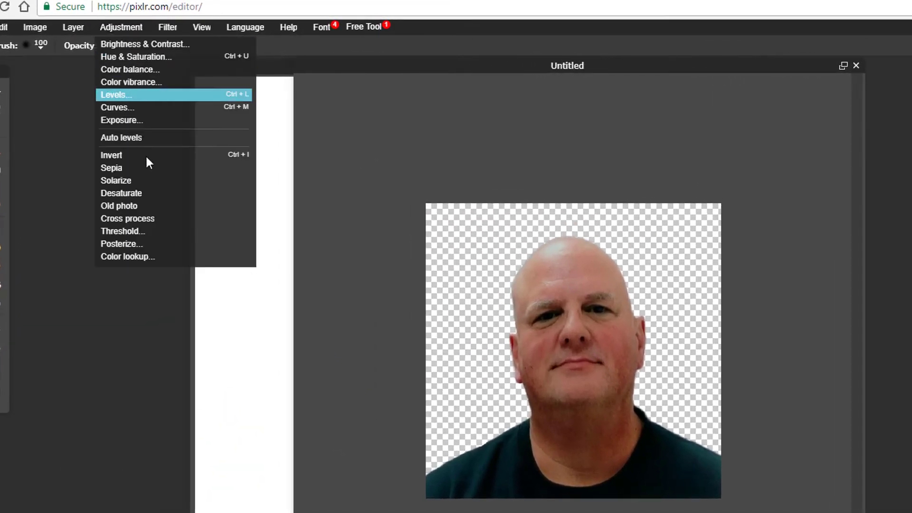
pyautogui.click(143, 231)
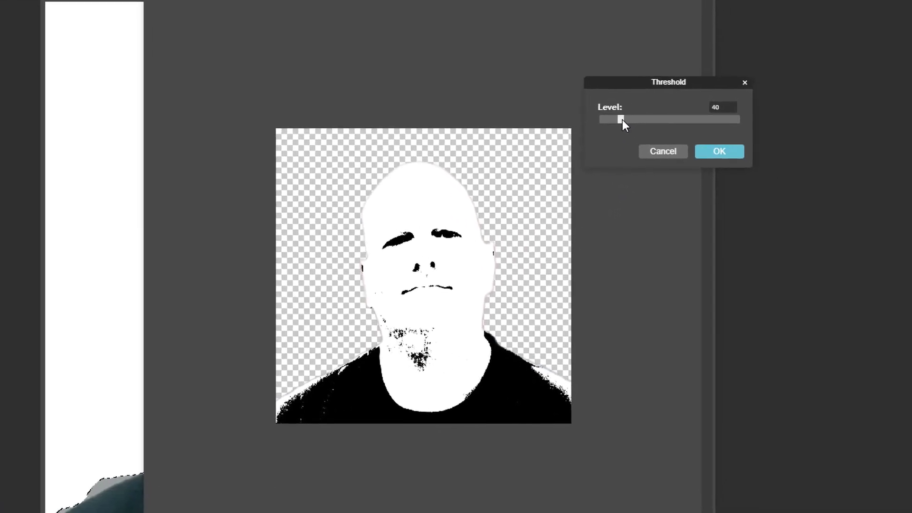
pyautogui.moveTo(620, 120)
pyautogui.mouseDown()
pyautogui.moveTo(645, 118)
pyautogui.moveTo(623, 118)
pyautogui.mouseUp()
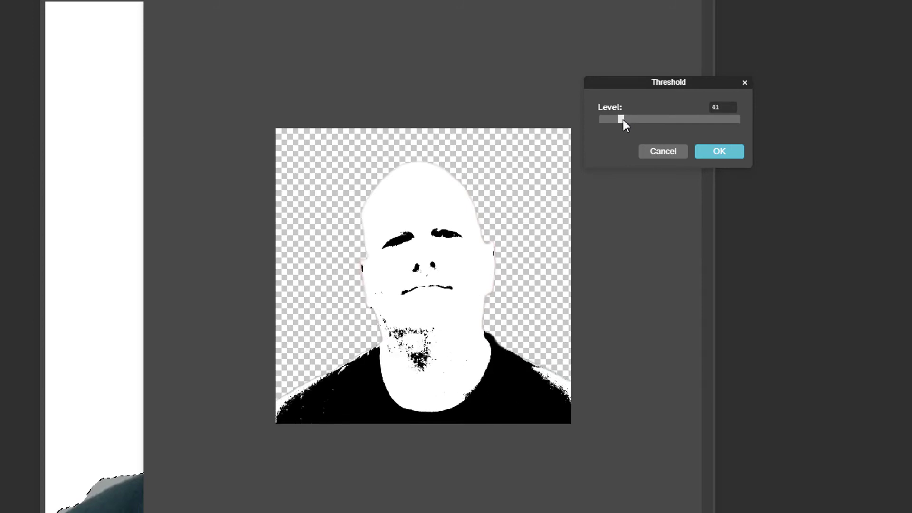
pyautogui.click(720, 153)
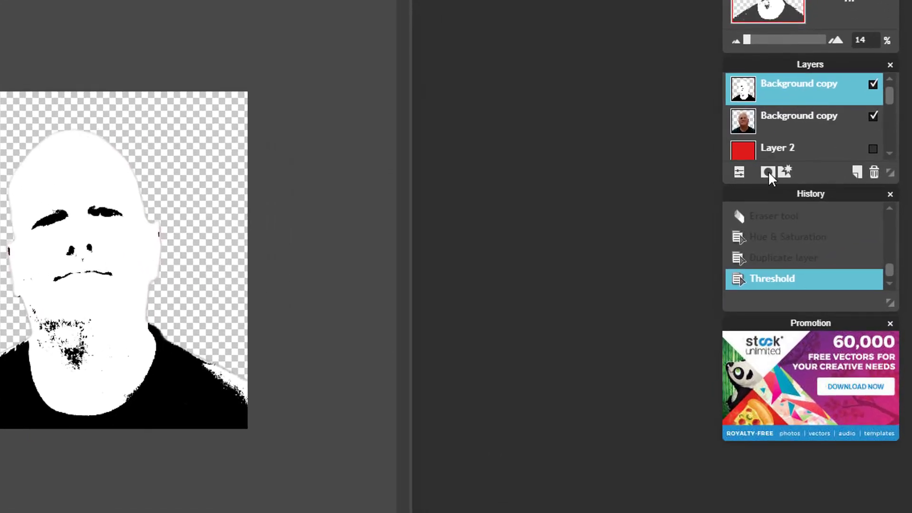
# Show the layer settings and lower the threshold layer's opacity to 25.
pyautogui.click(740, 174)
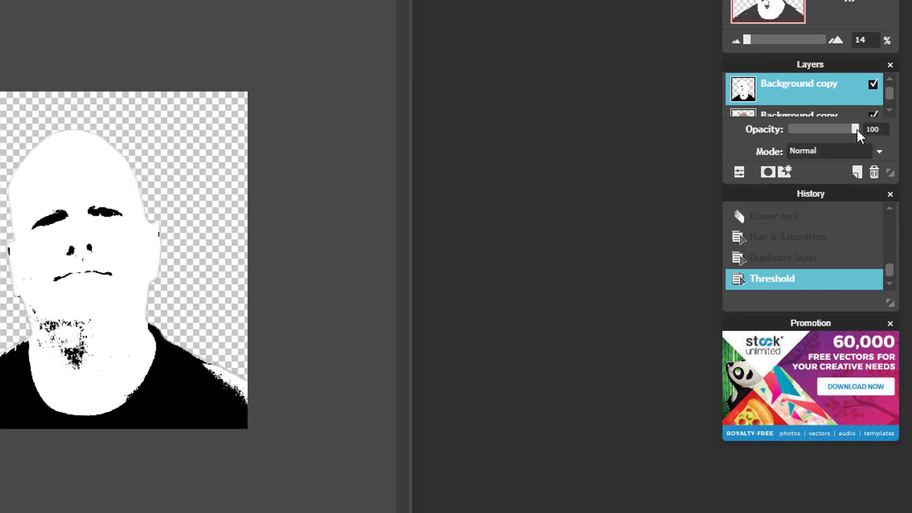
pyautogui.moveTo(858, 133); pyautogui.dragTo(810, 129)
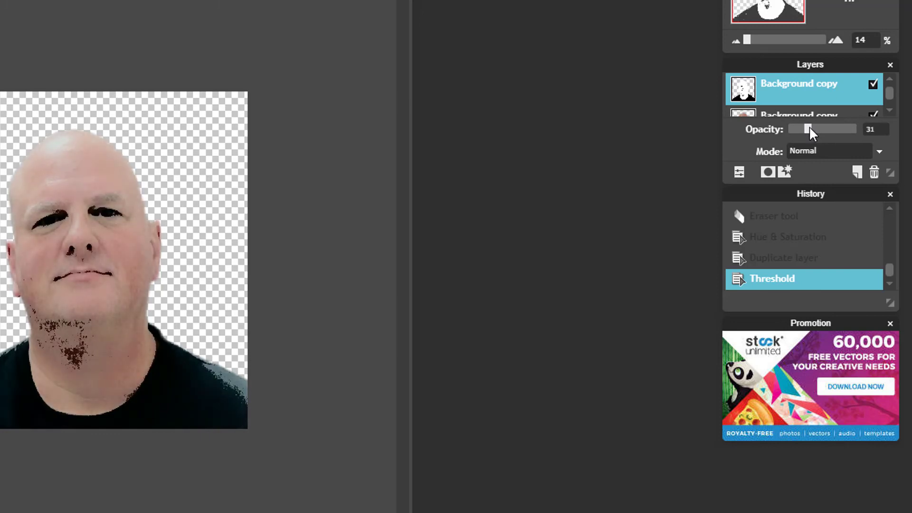
pyautogui.moveTo(810, 129); pyautogui.dragTo(806, 125)
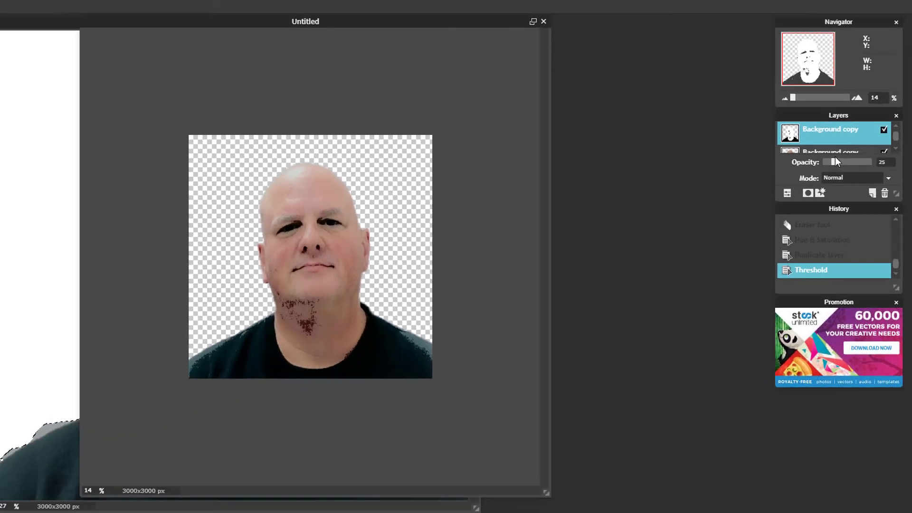